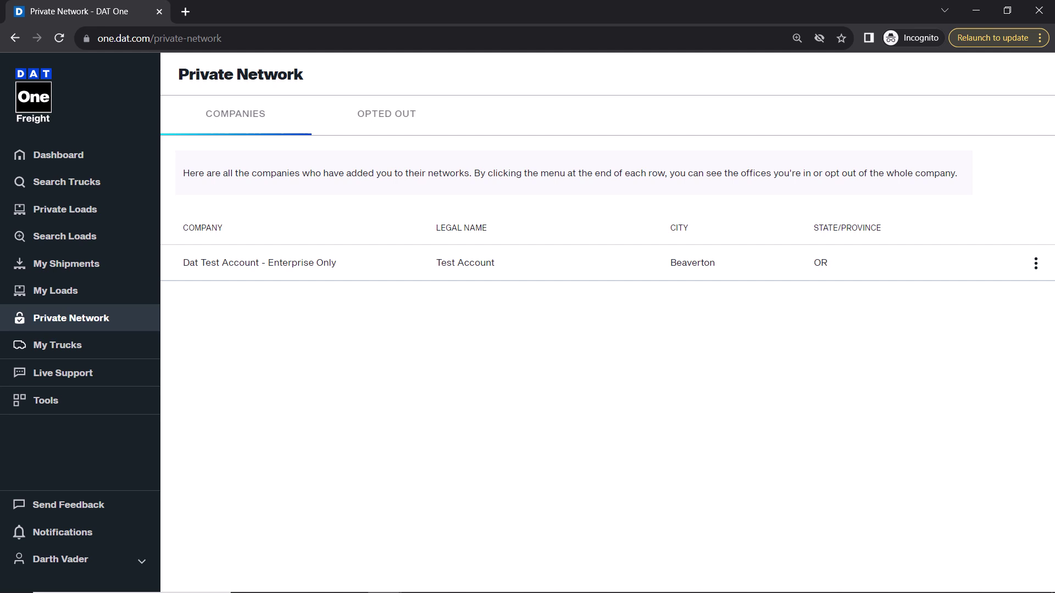
Opt out of the Dat Test Account - Enterprise Only company and view the Opted Out list
left_click(1036, 262)
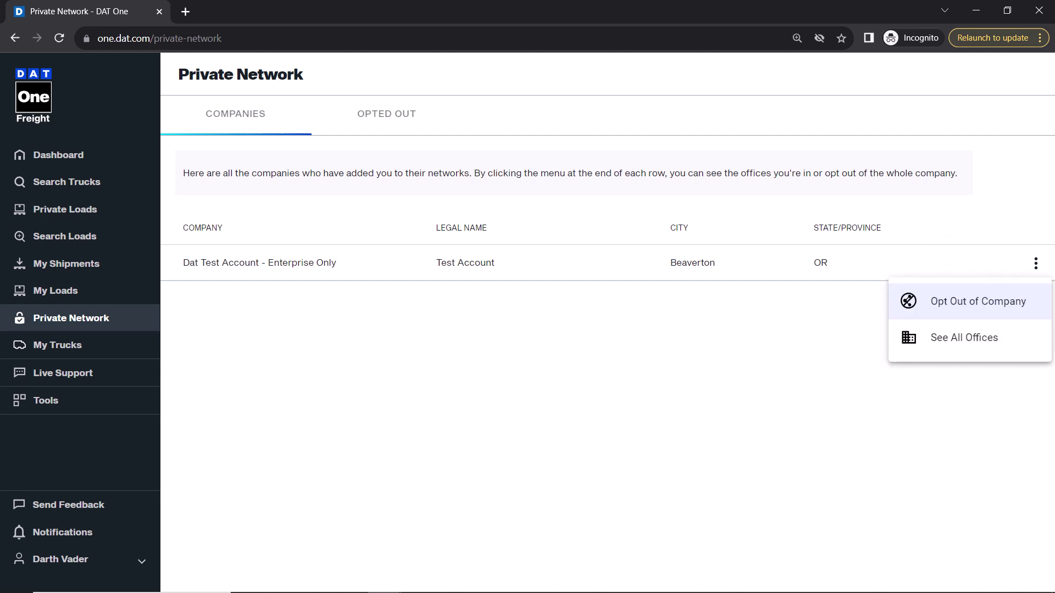
left_click(970, 301)
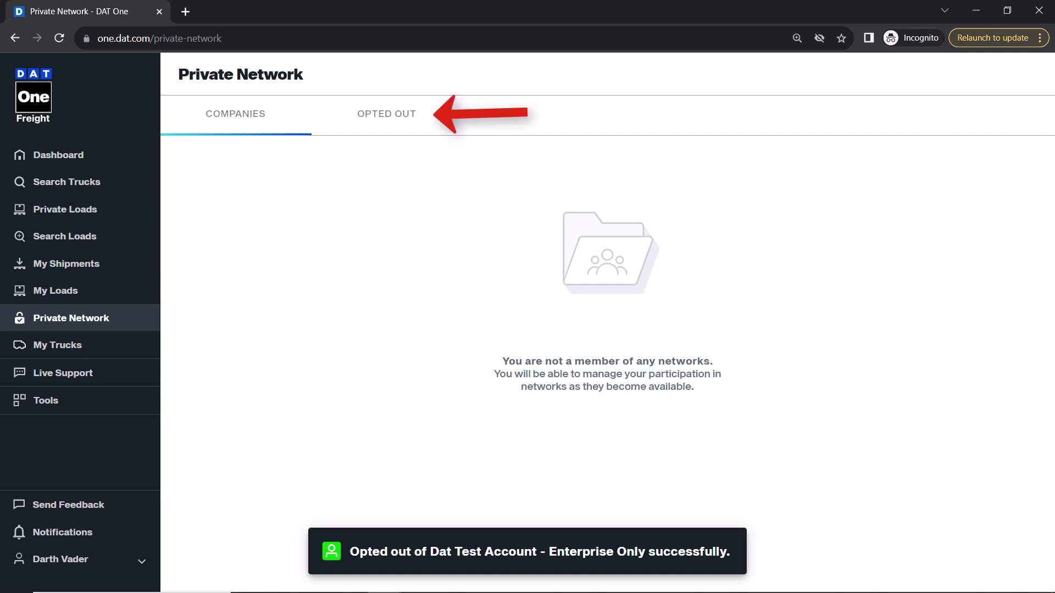
left_click(386, 114)
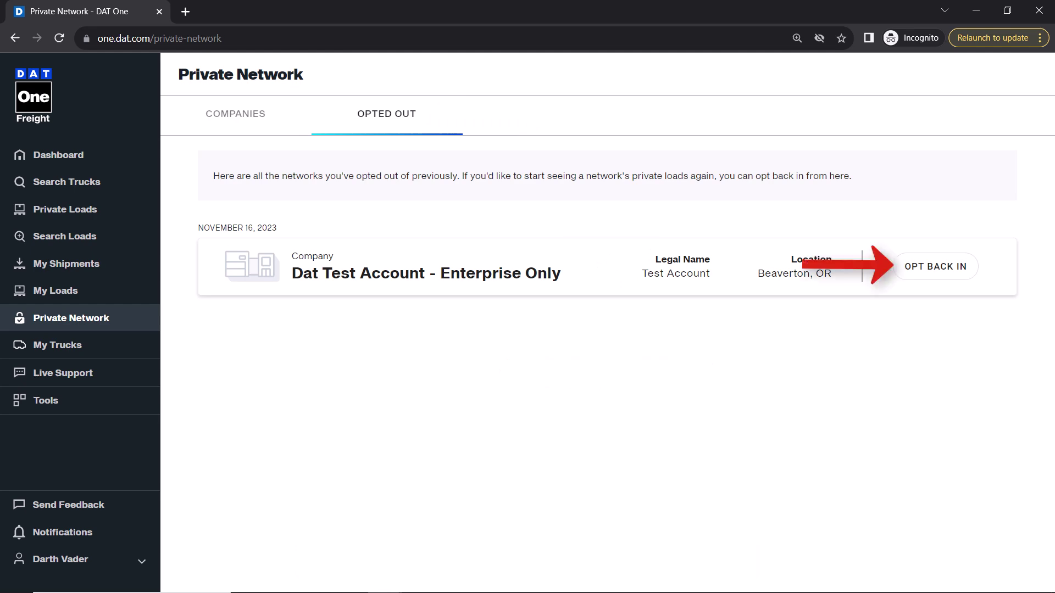